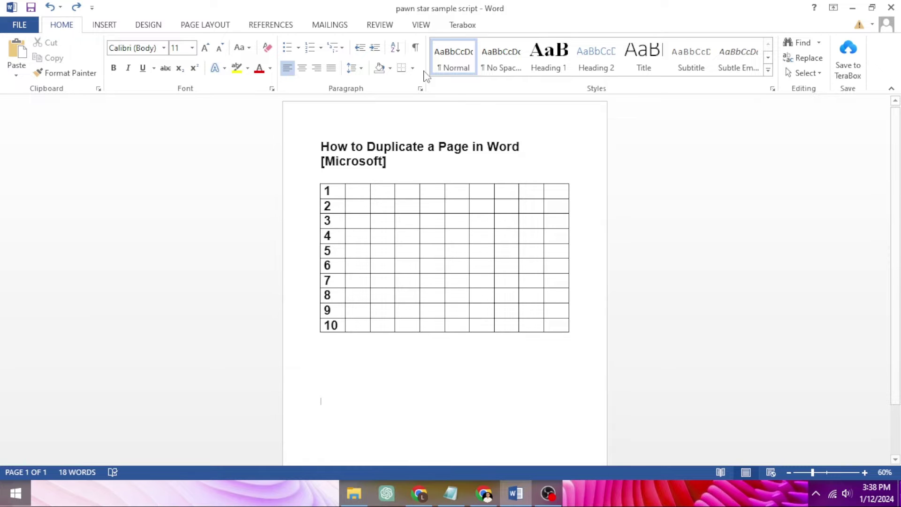
- Bring the Word document with the title and numbered table to the front, showing formatting marks
key("ctrl+v")
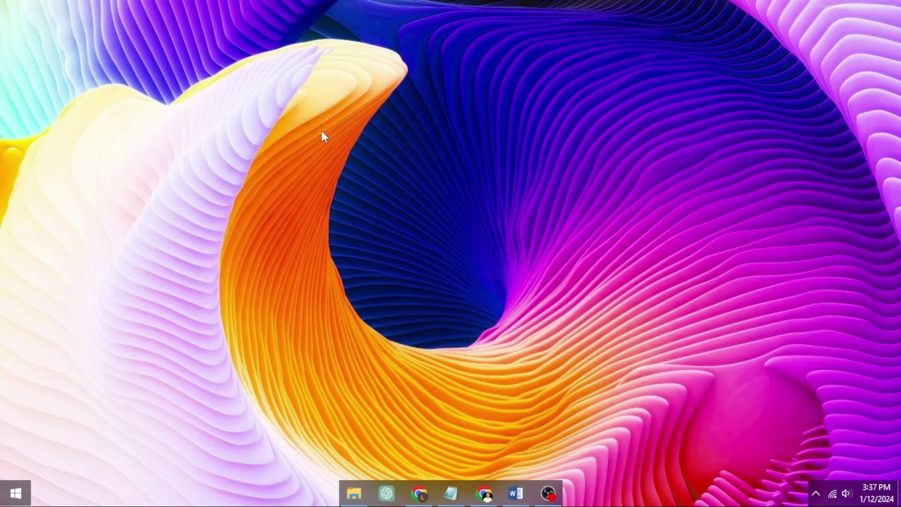
left_click(516, 493)
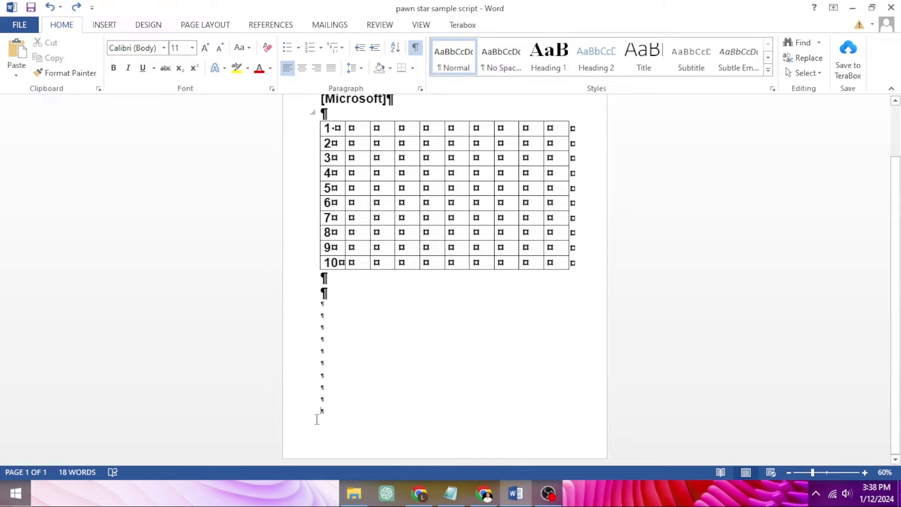
scroll(318, 419, "up", 2)
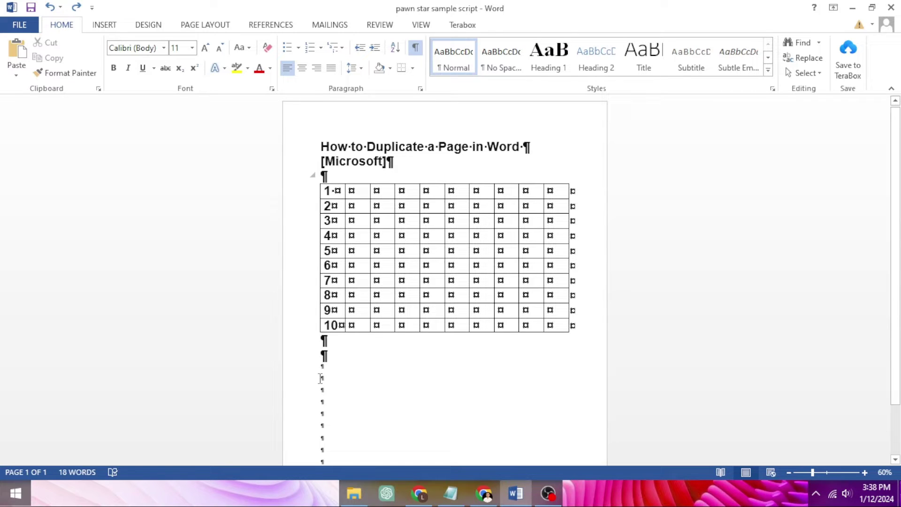
- Copy the whole page, paste it after the last empty paragraph, and hide formatting marks
key("ctrl+a")
key("ctrl+c")
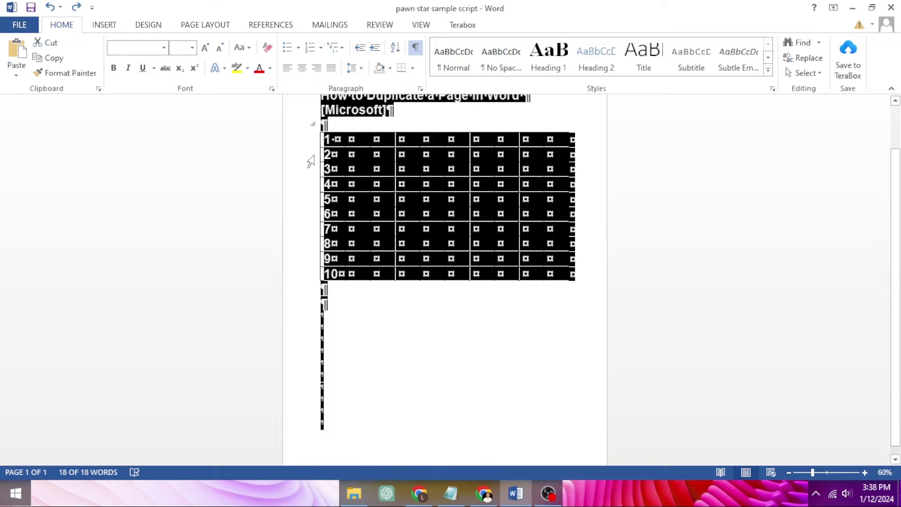
mouse_move(318, 274)
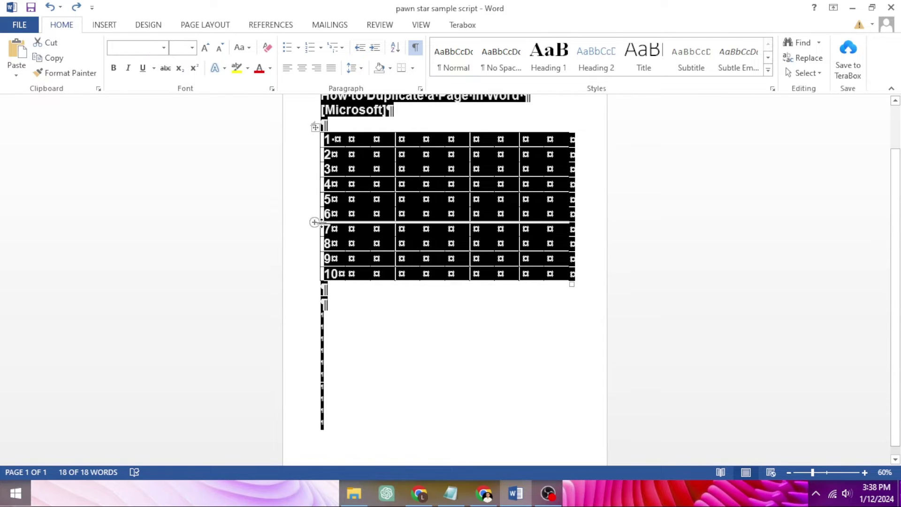
left_click(324, 424)
key("ctrl+v")
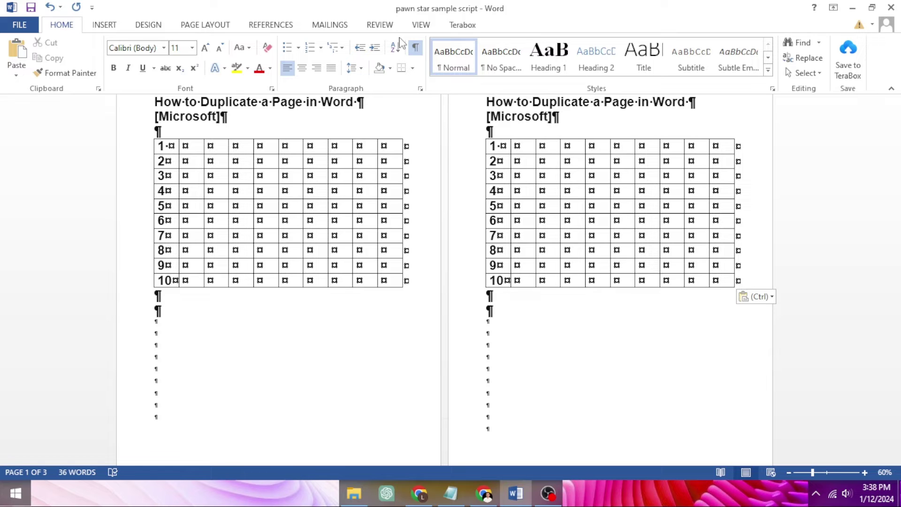
left_click(415, 47)
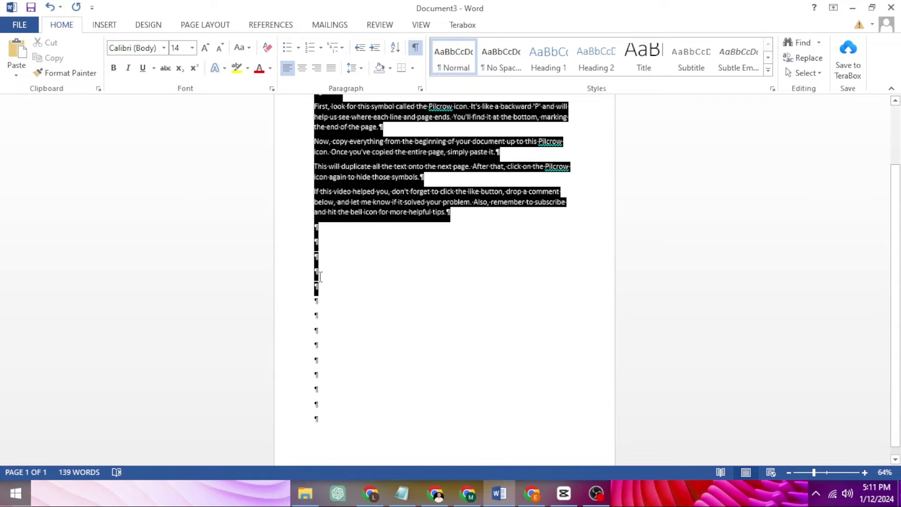
left_click_drag(318, 279, 318, 414)
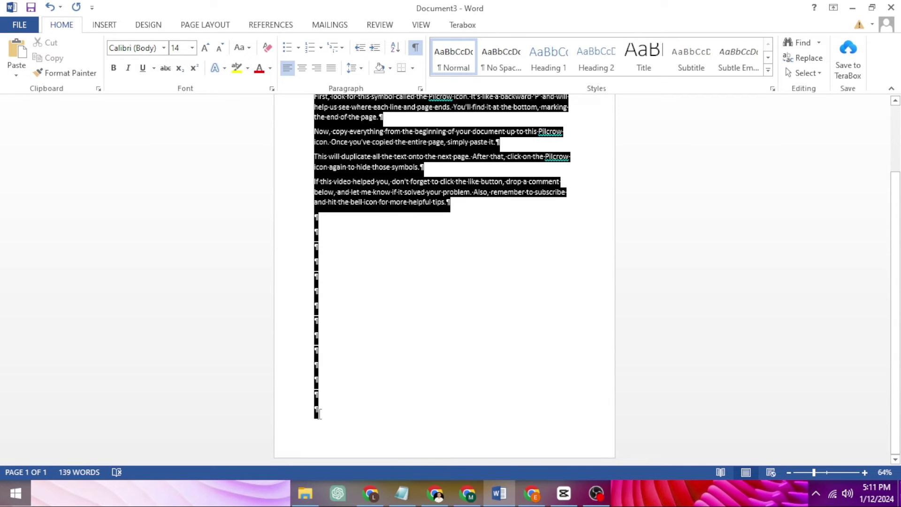